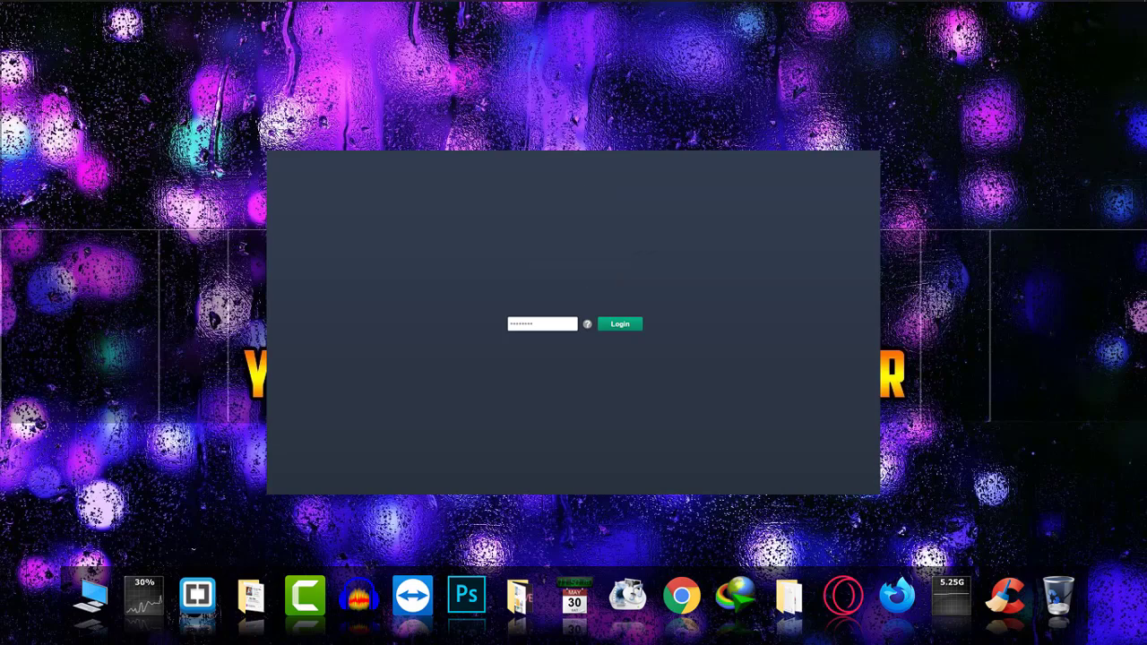
# Close the locked Chrome window and relaunch Chrome from the dock so it opens at the password prompt
pyautogui.press('Return')
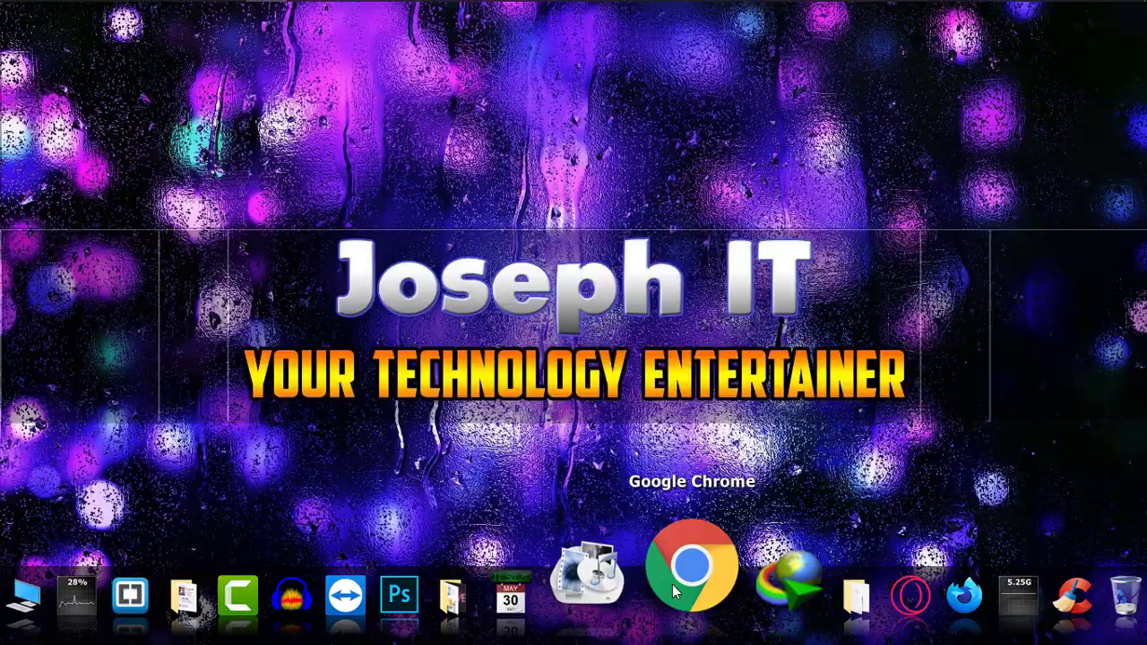
pyautogui.click(675, 584)
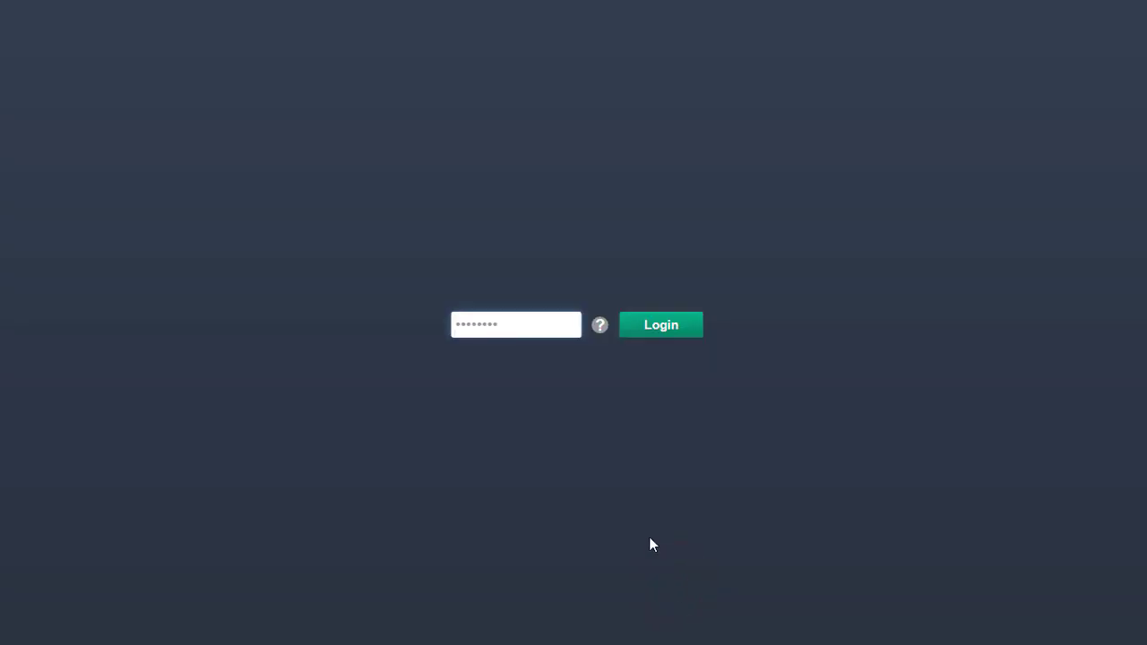
pyautogui.click(653, 505)
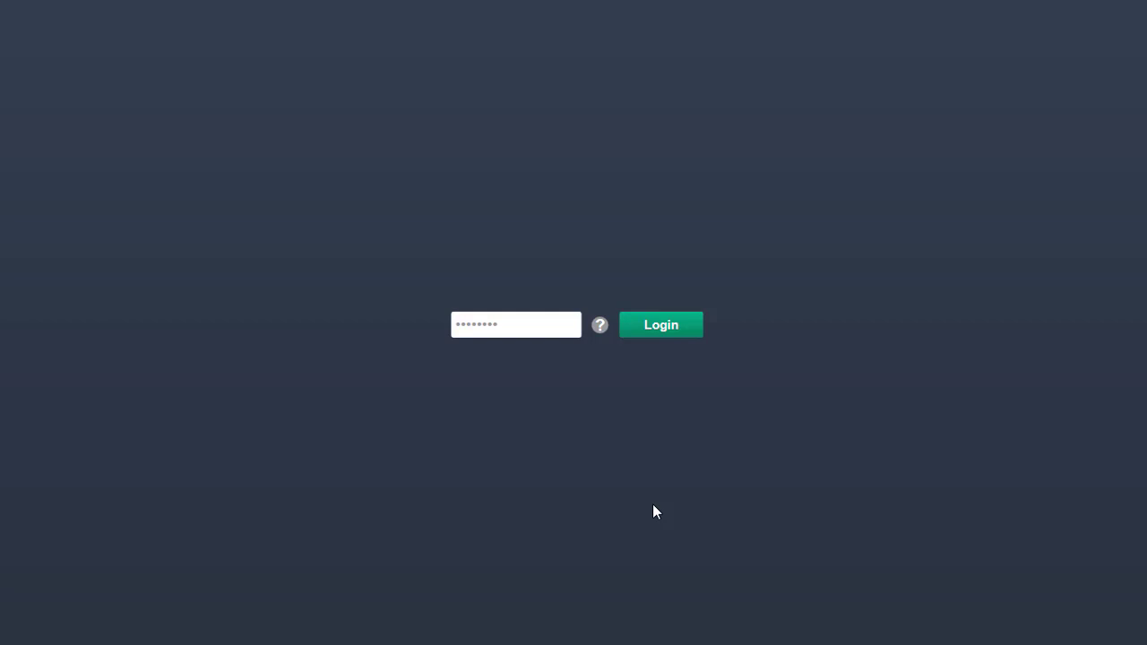
# Unlock Chrome by entering the LockPW password and logging in
pyautogui.click(566, 316)
pyautogui.write('••••••')
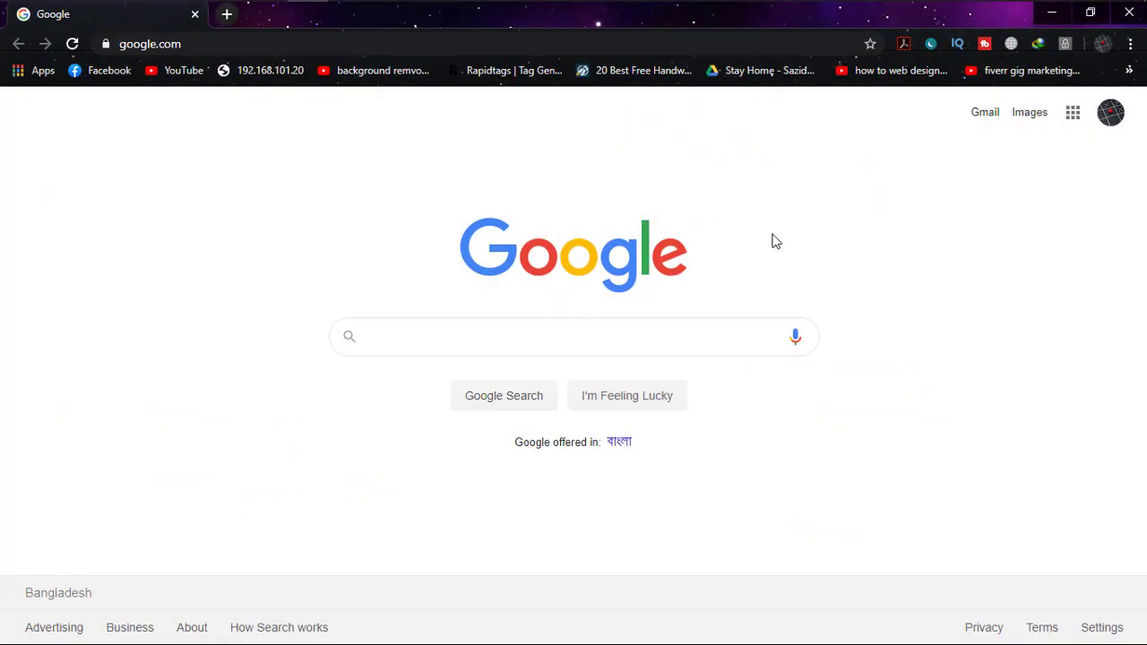
pyautogui.click(803, 235)
# Search Google for 'web store' to reach the Chrome Web Store
pyautogui.click(495, 346)
pyautogui.write('web')
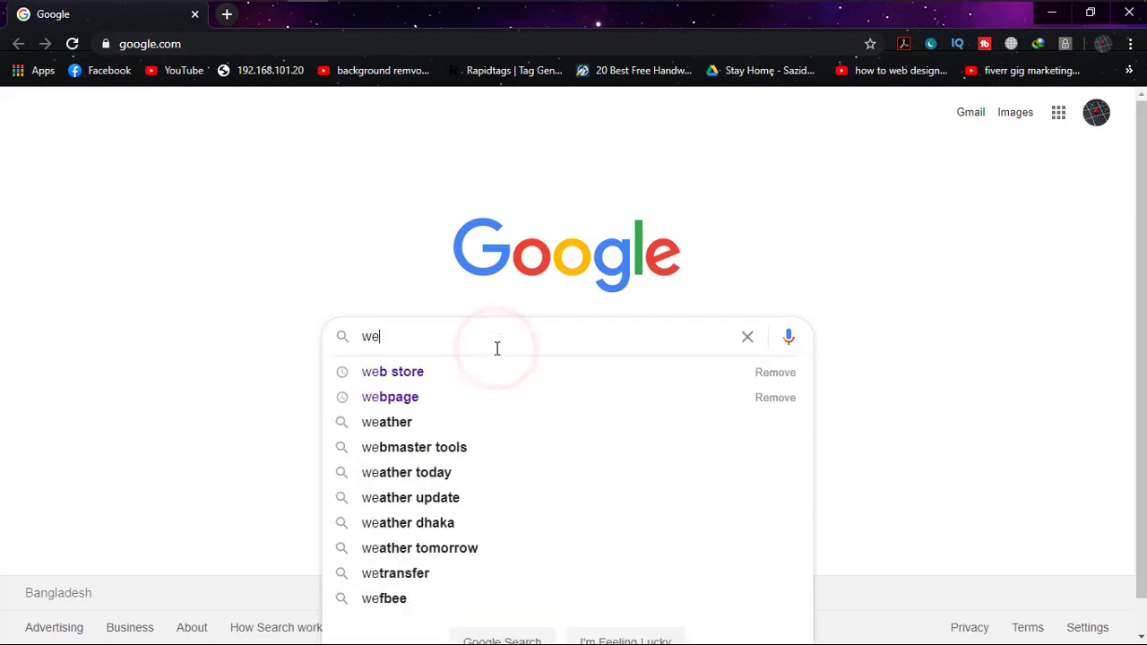
pyautogui.press('Down')
pyautogui.press('Return')
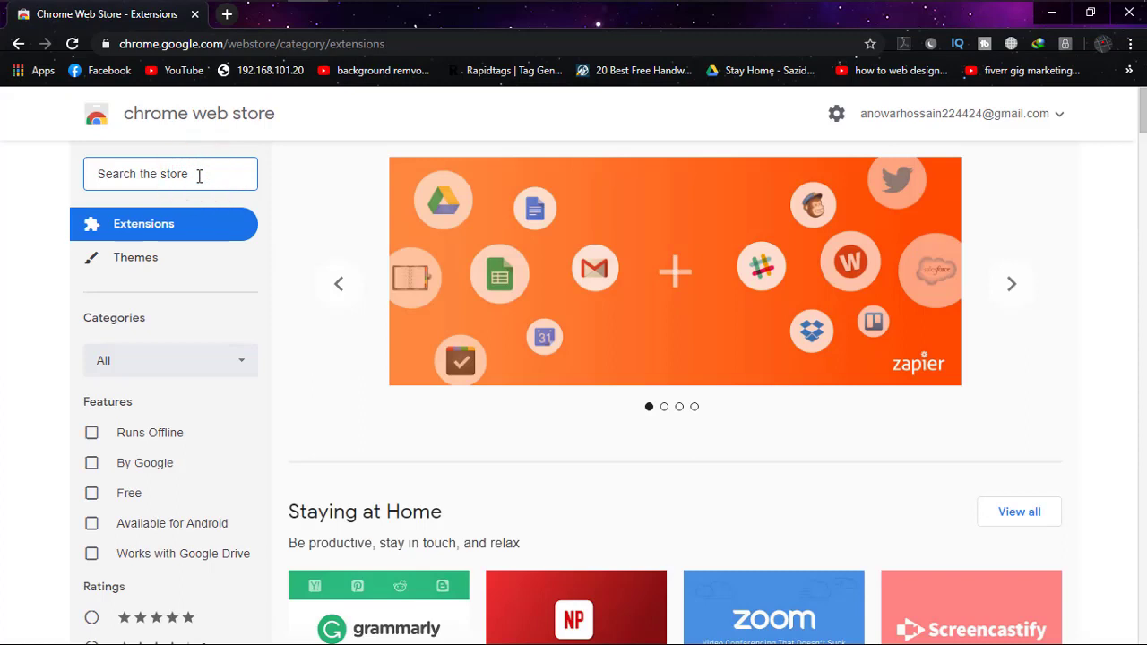
# Search the Chrome Web Store for 'lockpw' and bring up the LockPW toolbar icon's menu
pyautogui.write('loc')
pyautogui.press('BackSpace')
pyautogui.press('BackSpace')
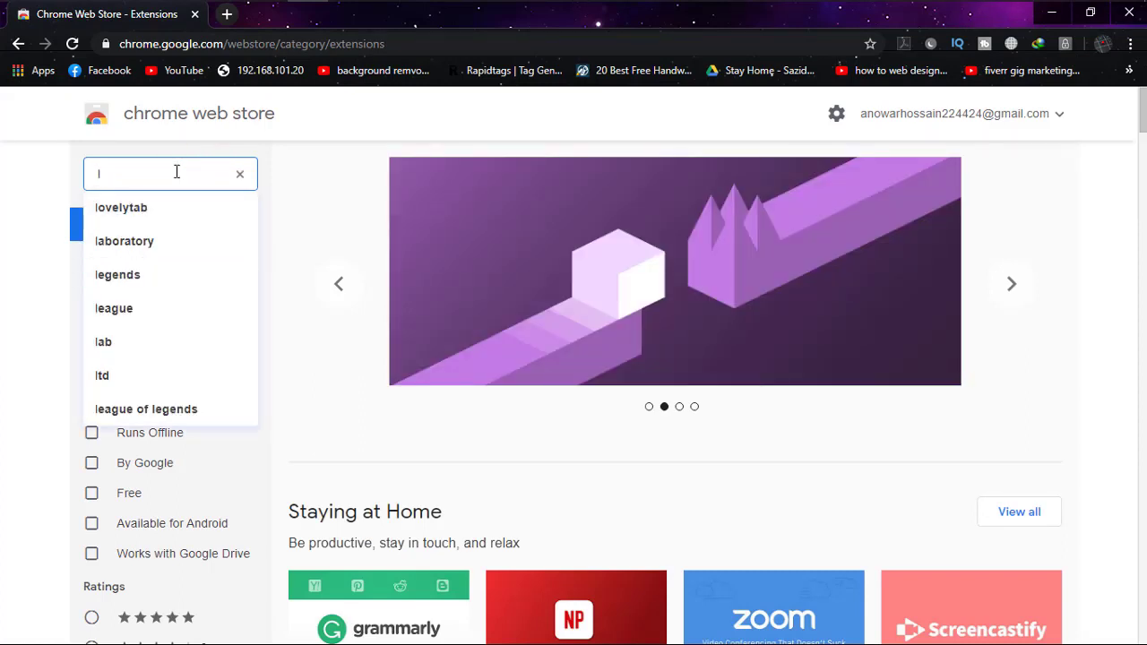
pyautogui.write('ock')
pyautogui.press('BackSpace')
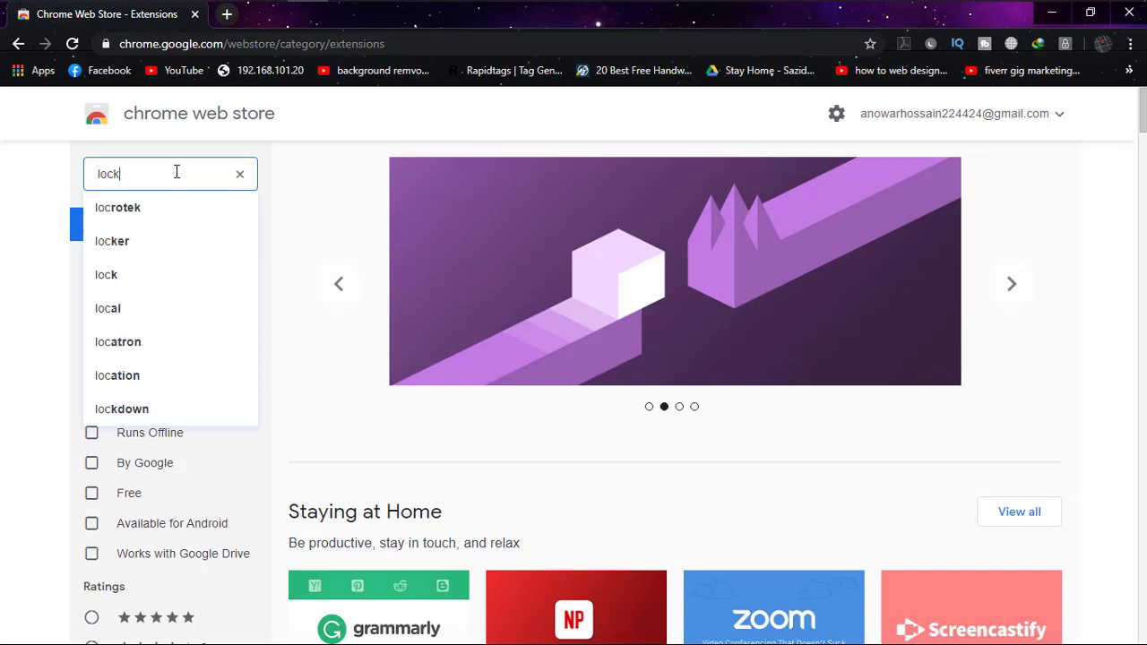
pyautogui.write('pw')
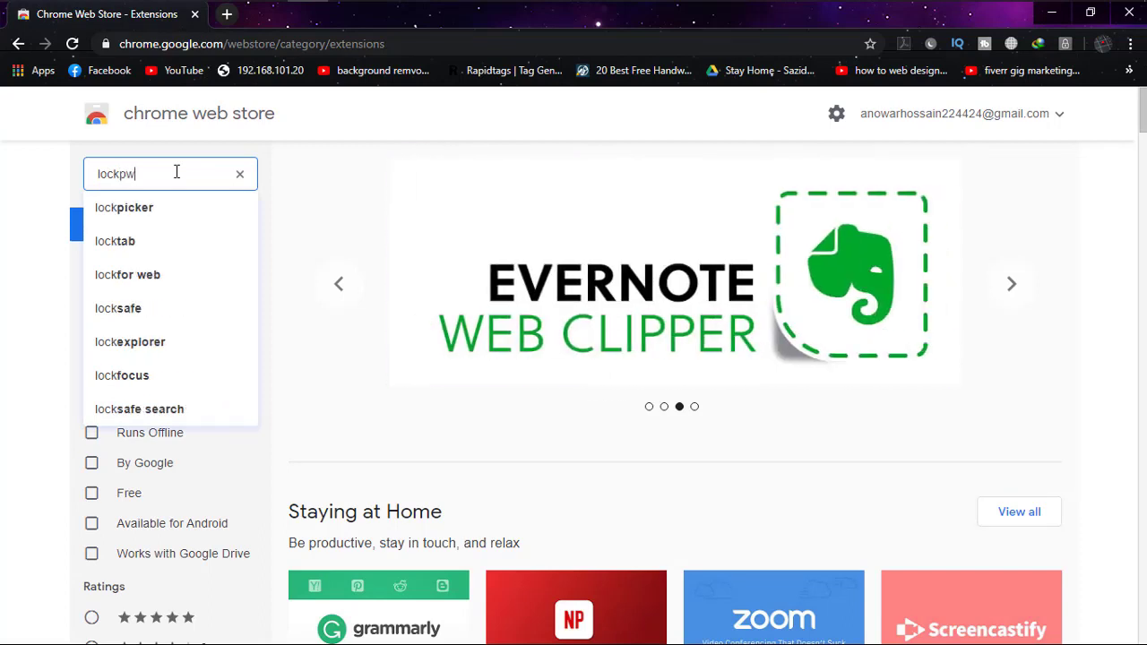
pyautogui.press('Return')
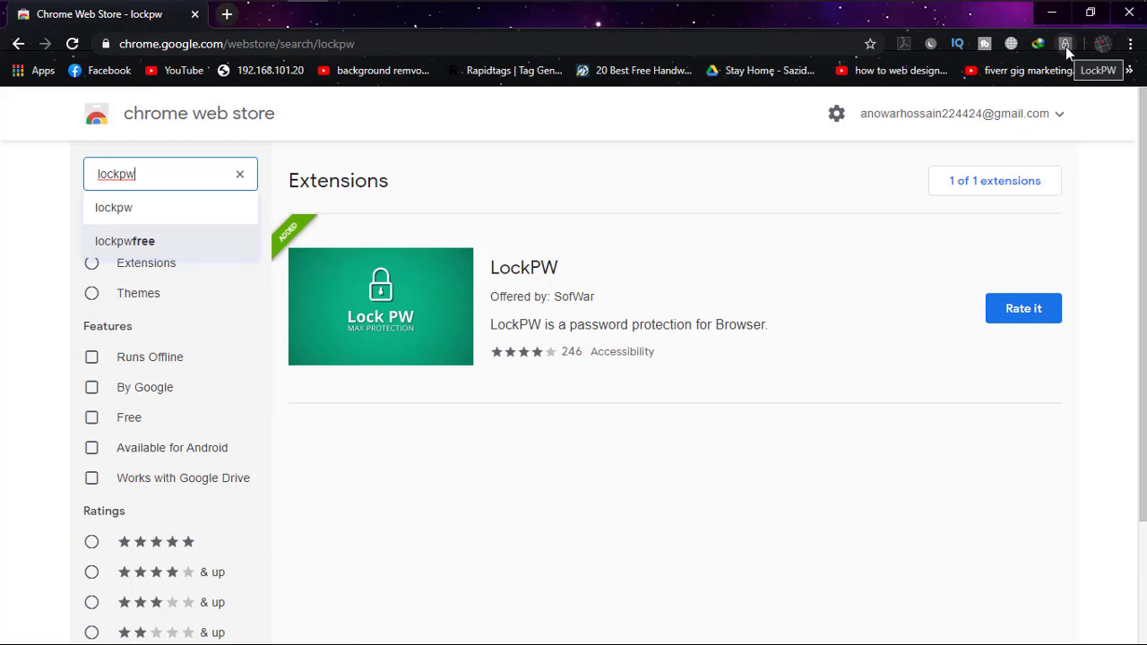
pyautogui.rightClick(1066, 47)
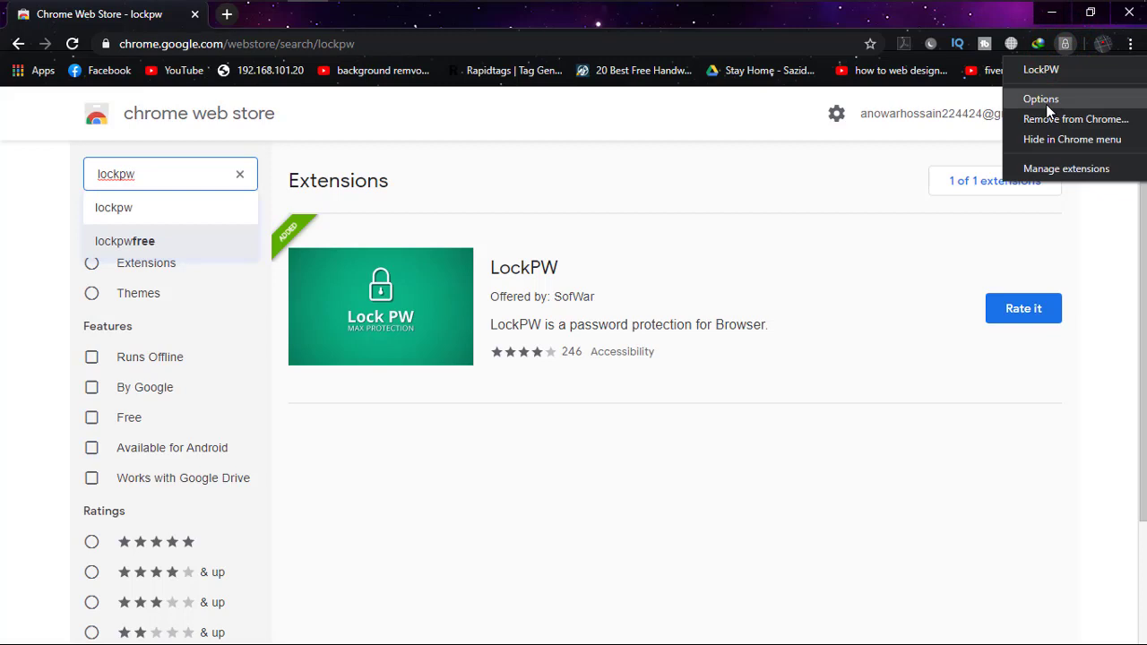
# Open LockPW Options and toggle Auto lock on, then back off
pyautogui.click(1046, 99)
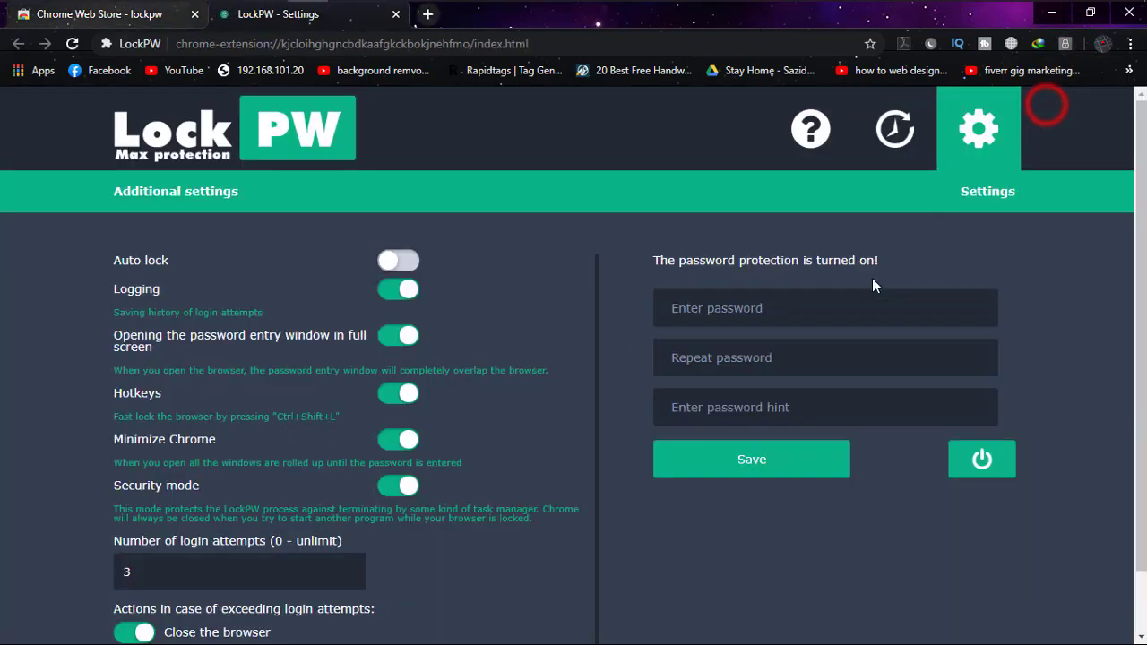
pyautogui.scroll(-1, 593, 337)
pyautogui.scroll(1, 593, 337)
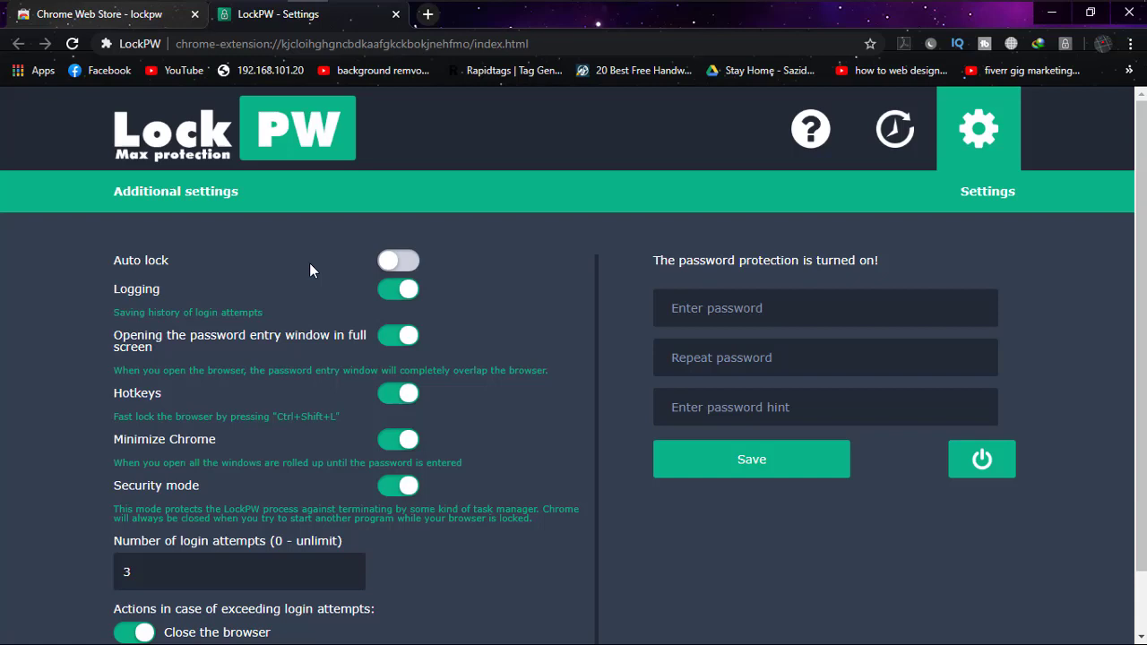
pyautogui.click(394, 262)
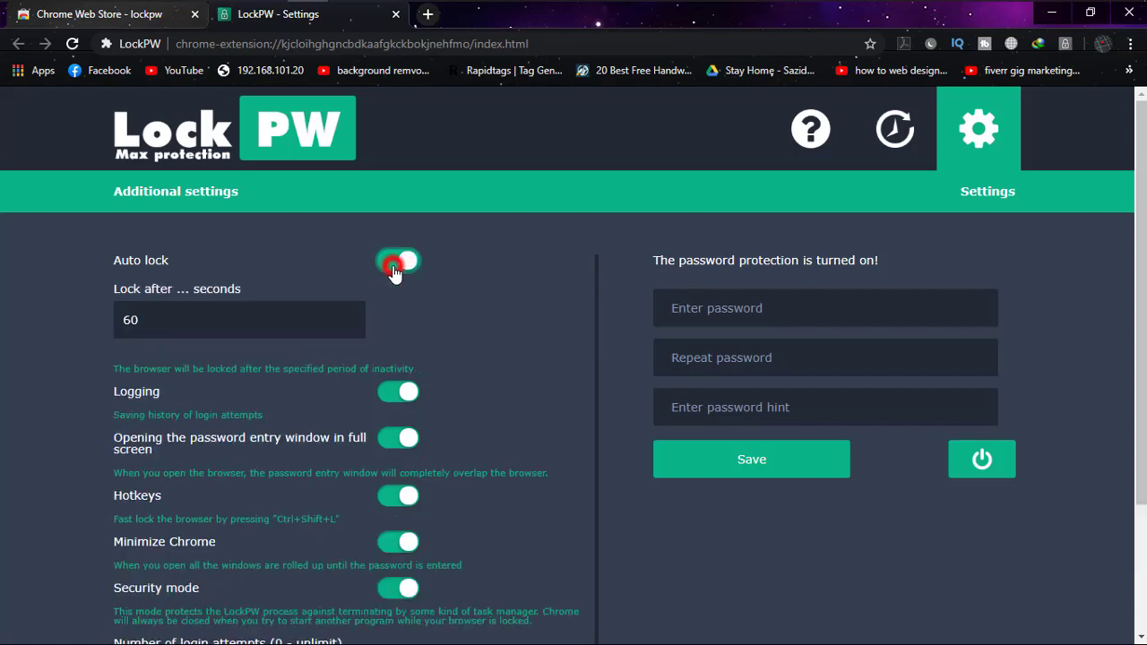
pyautogui.doubleClick(150, 325)
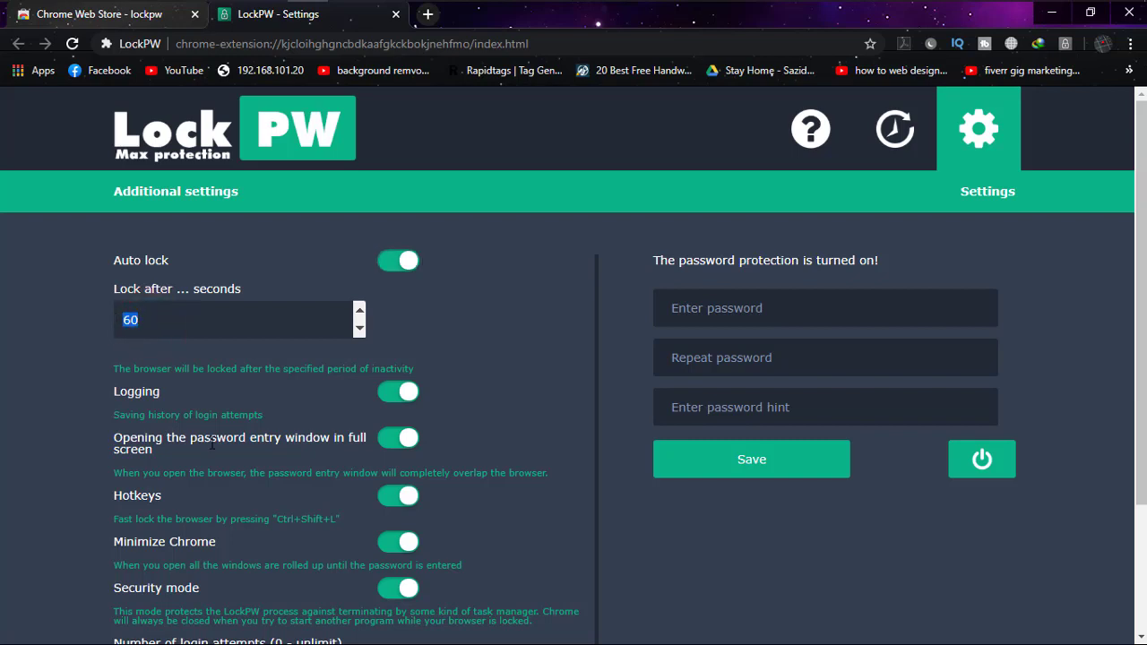
pyautogui.click(405, 259)
# Change the number of login attempts from 3 to 5
pyautogui.scroll(-1, 476, 323)
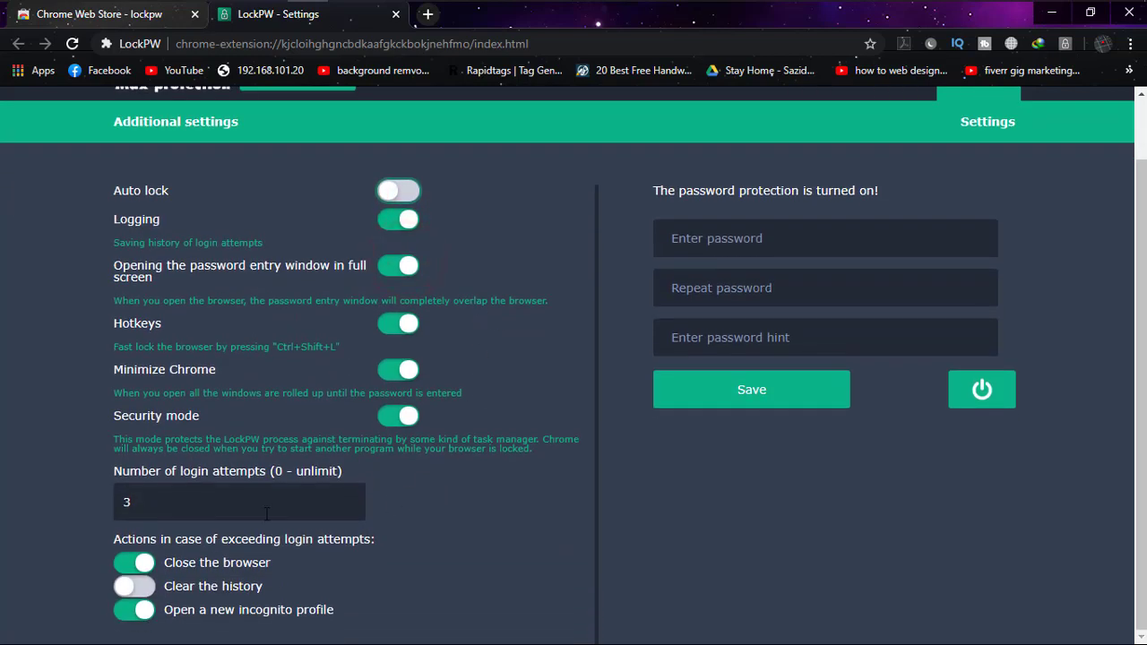
pyautogui.doubleClick(188, 509)
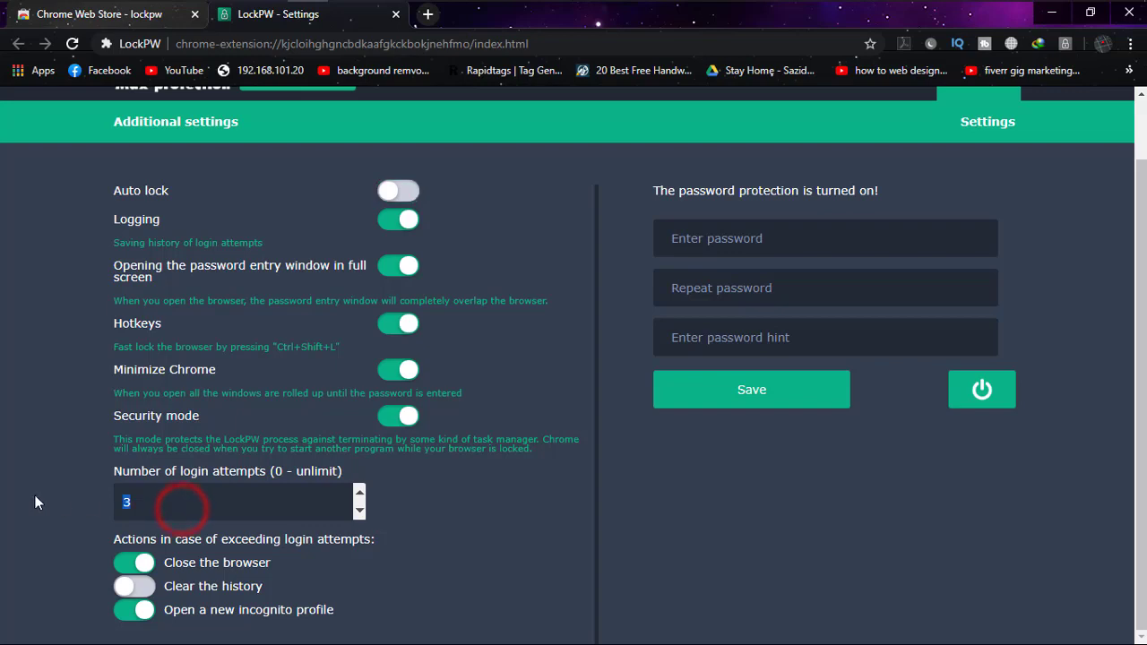
pyautogui.press('BackSpace')
pyautogui.write('5')
# Enter and confirm a new LockPW password, add the hint 'abcd', and save
pyautogui.click(701, 500)
pyautogui.click(714, 240)
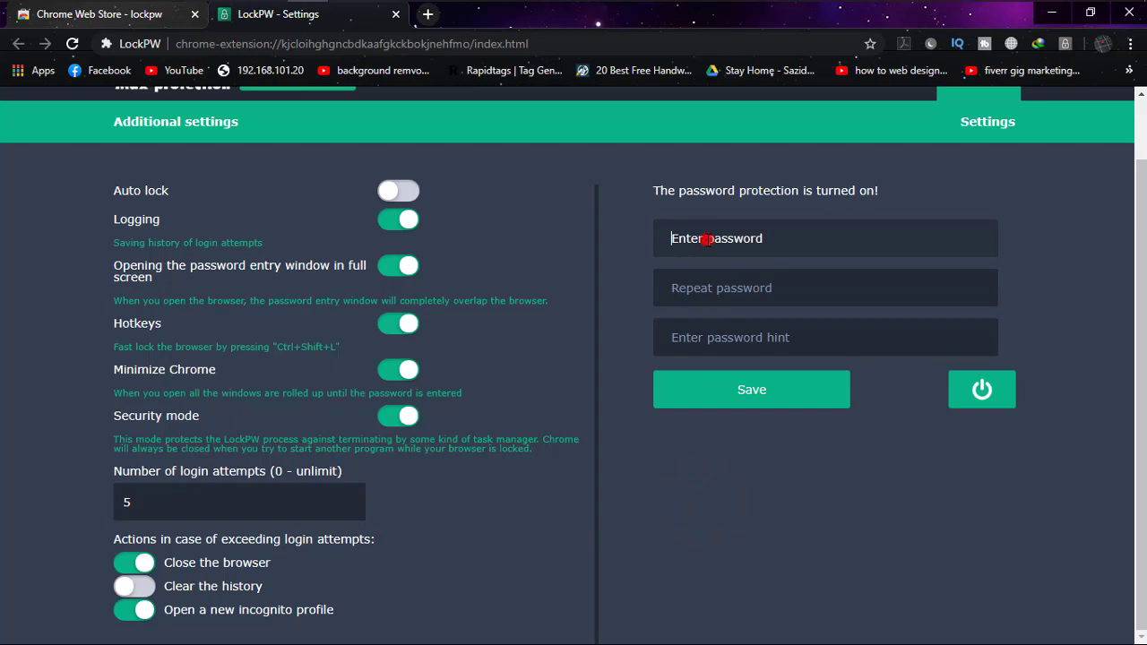
pyautogui.write('123456')
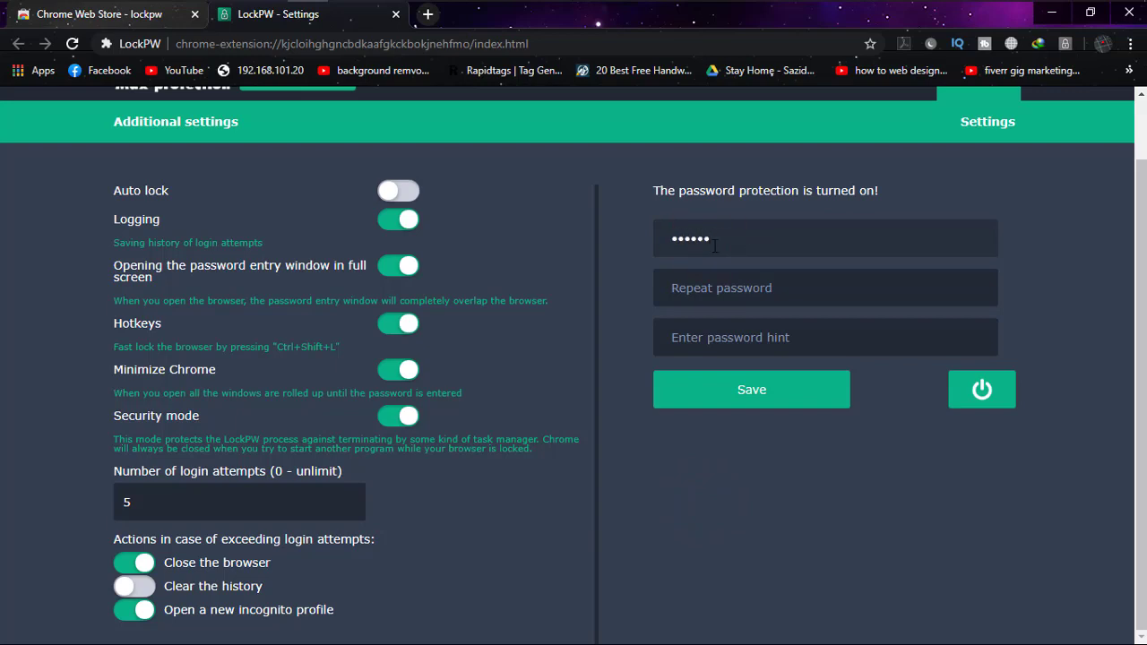
pyautogui.click(713, 287)
pyautogui.write('123456')
pyautogui.click(688, 336)
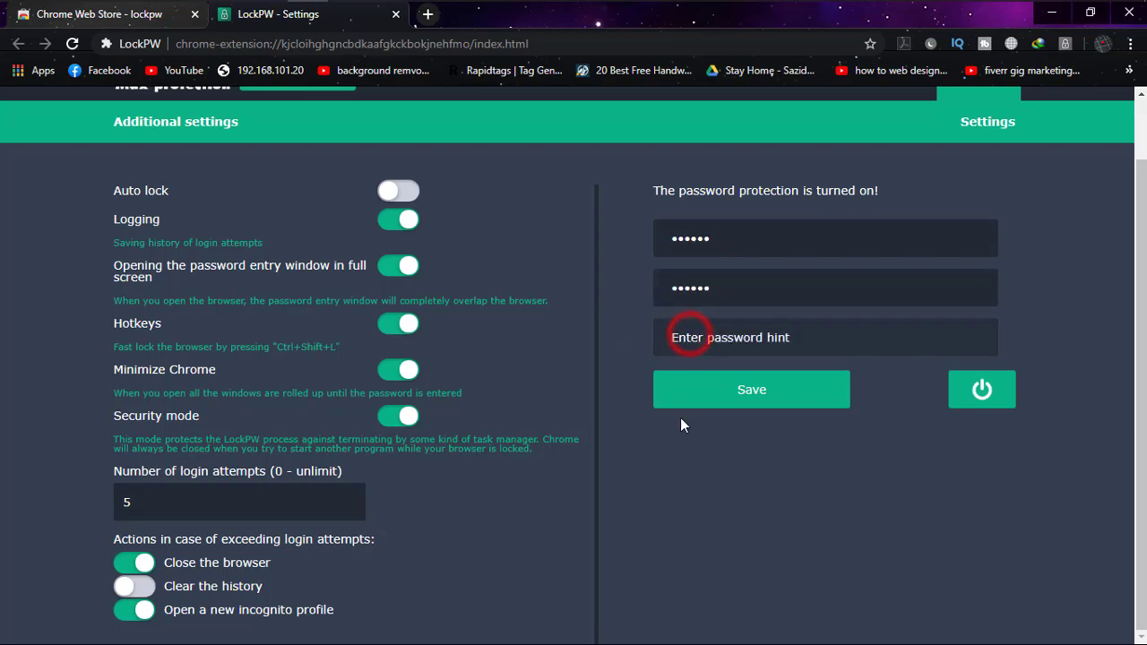
pyautogui.write('abcd')
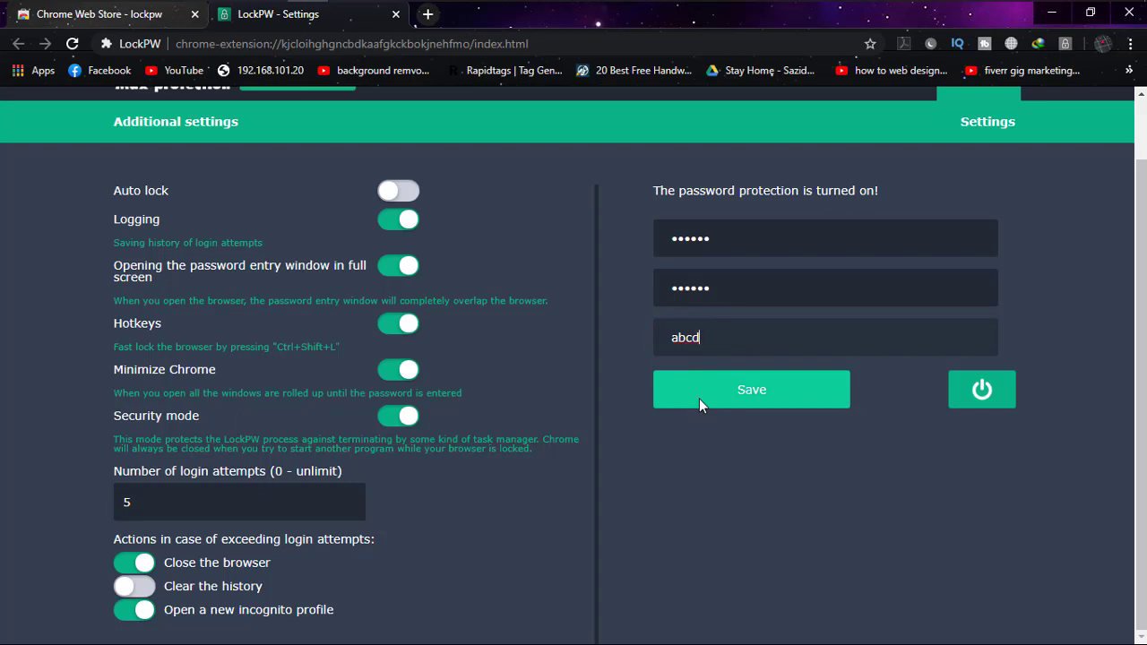
pyautogui.click(706, 390)
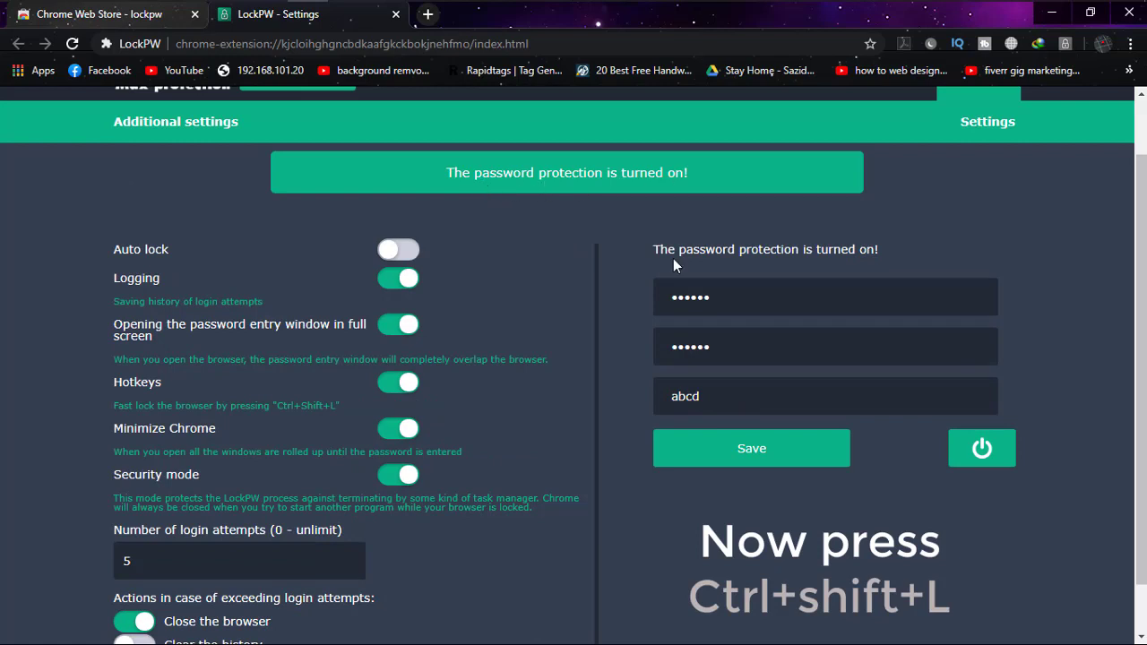
# Hide the LockPW icon in the Chrome menu, then close and reopen Chrome to the password prompt
pyautogui.rightClick(1067, 43)
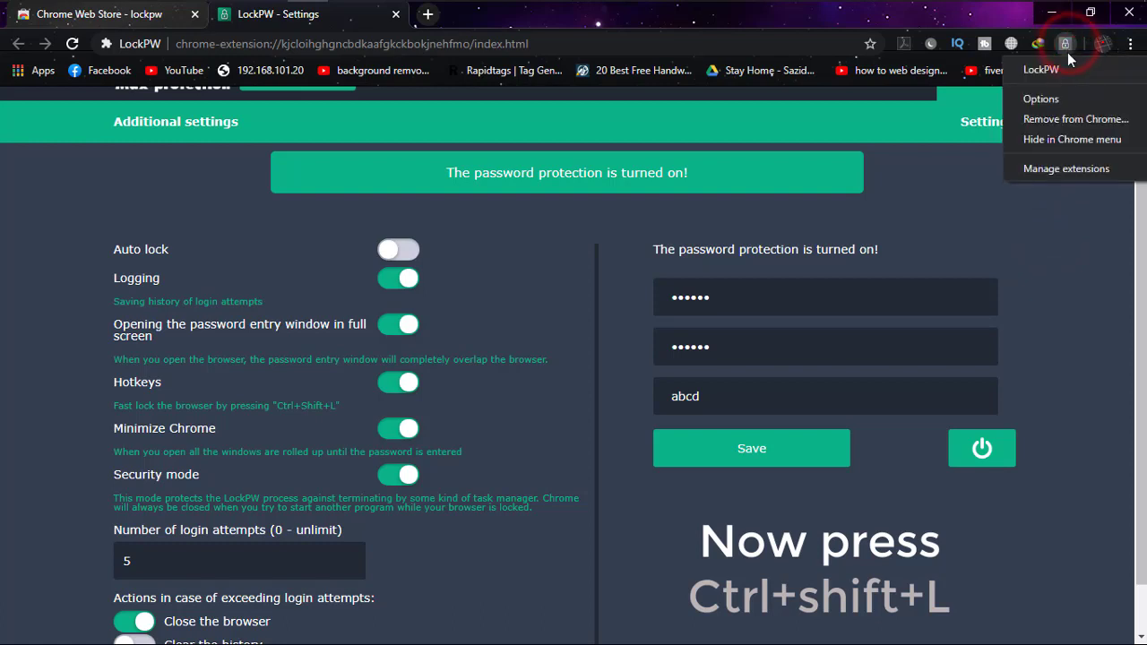
pyautogui.click(1092, 140)
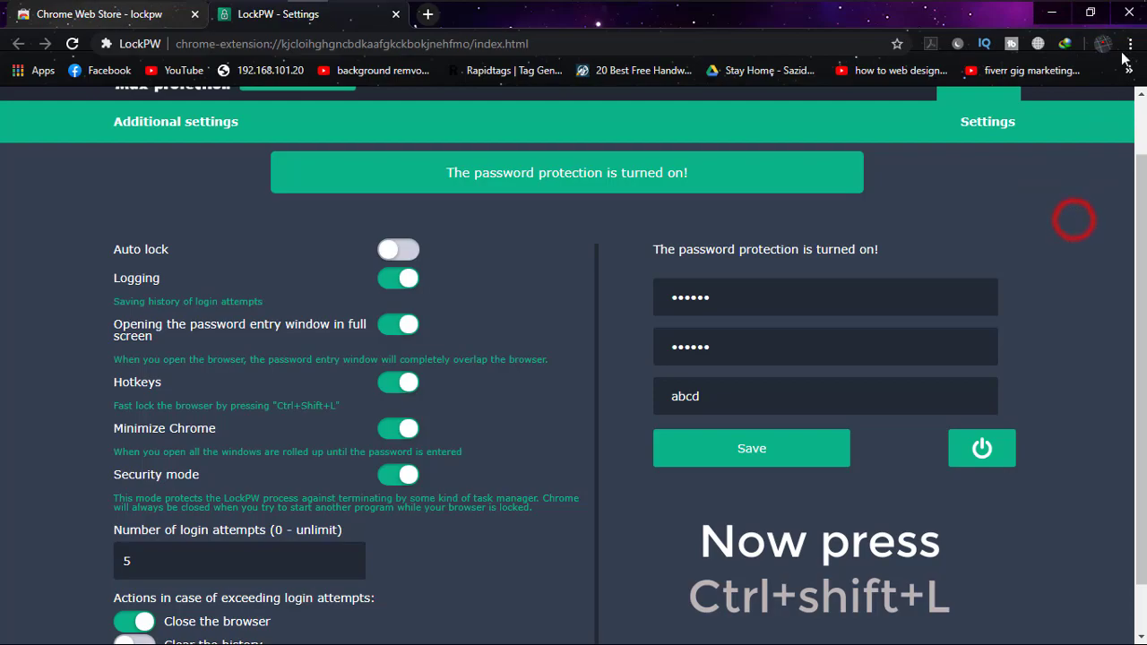
pyautogui.click(1127, 18)
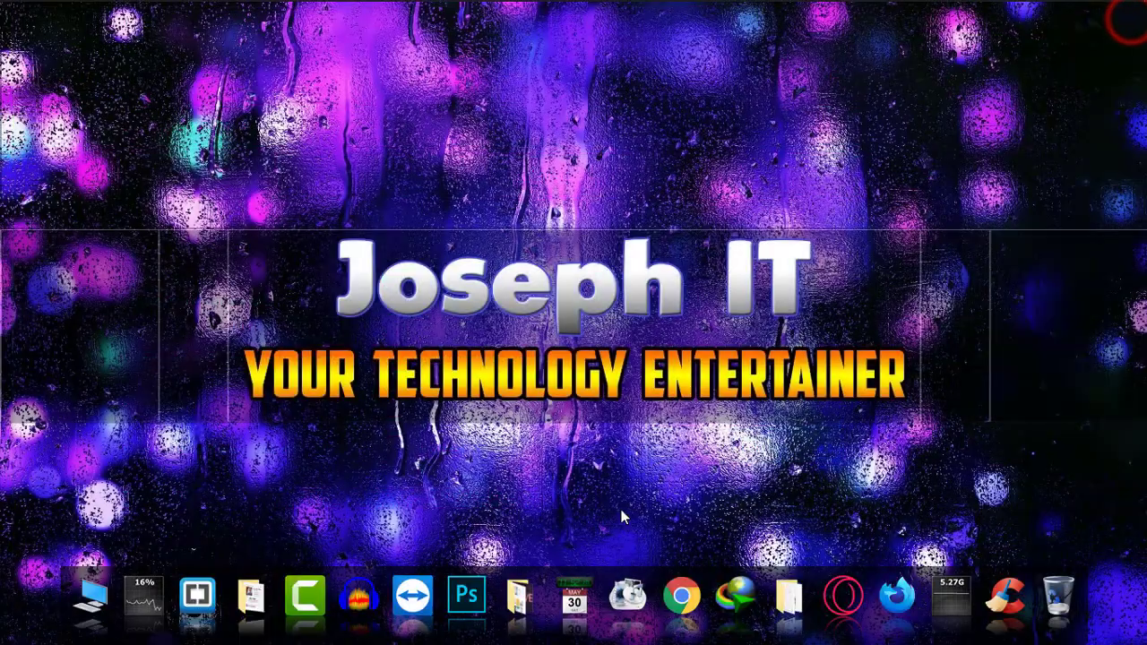
pyautogui.click(673, 595)
pyautogui.click(623, 442)
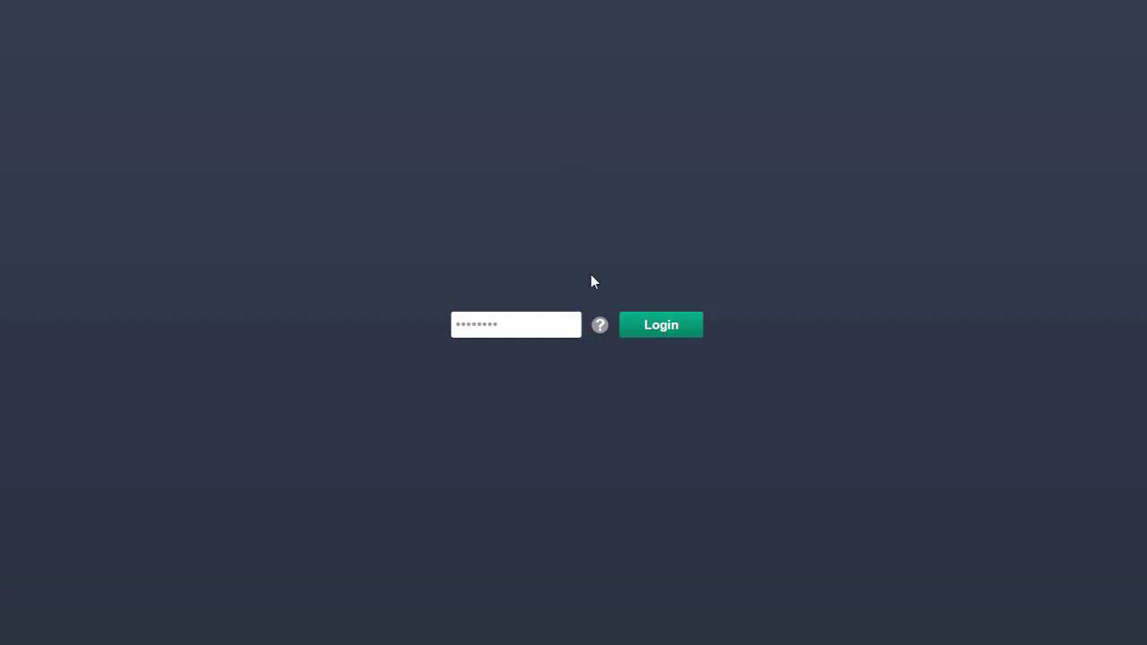
# Submit a wrong password on the LockPW lock screen
pyautogui.click(530, 331)
pyautogui.write('••••••••')
pyautogui.press('Return')
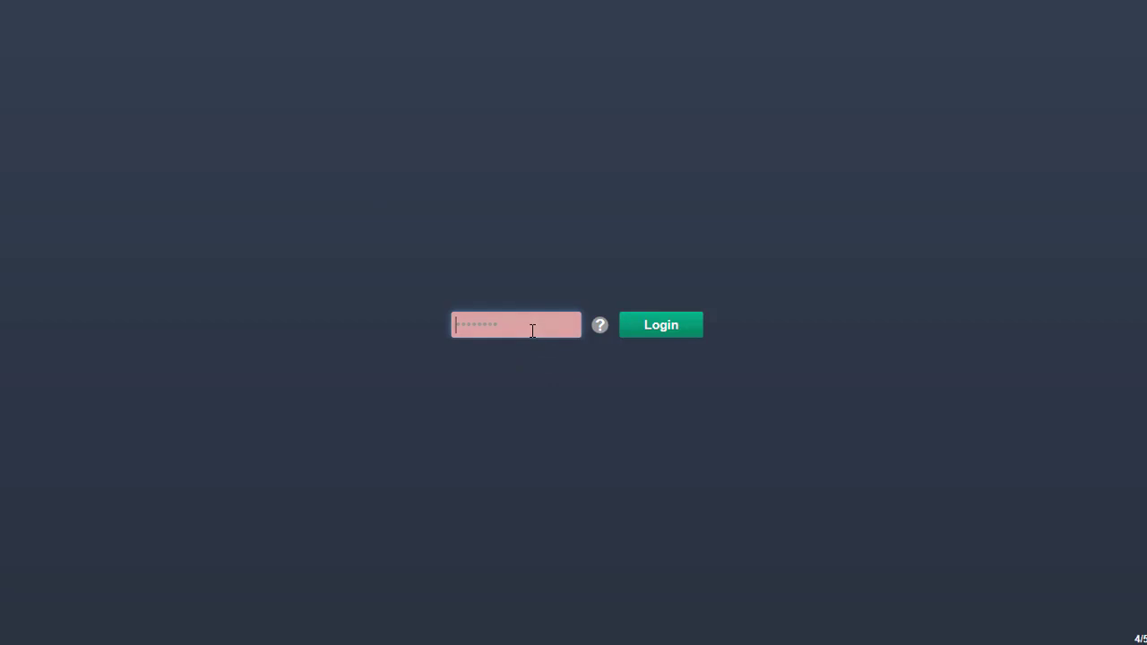
pyautogui.write('•••••••••')
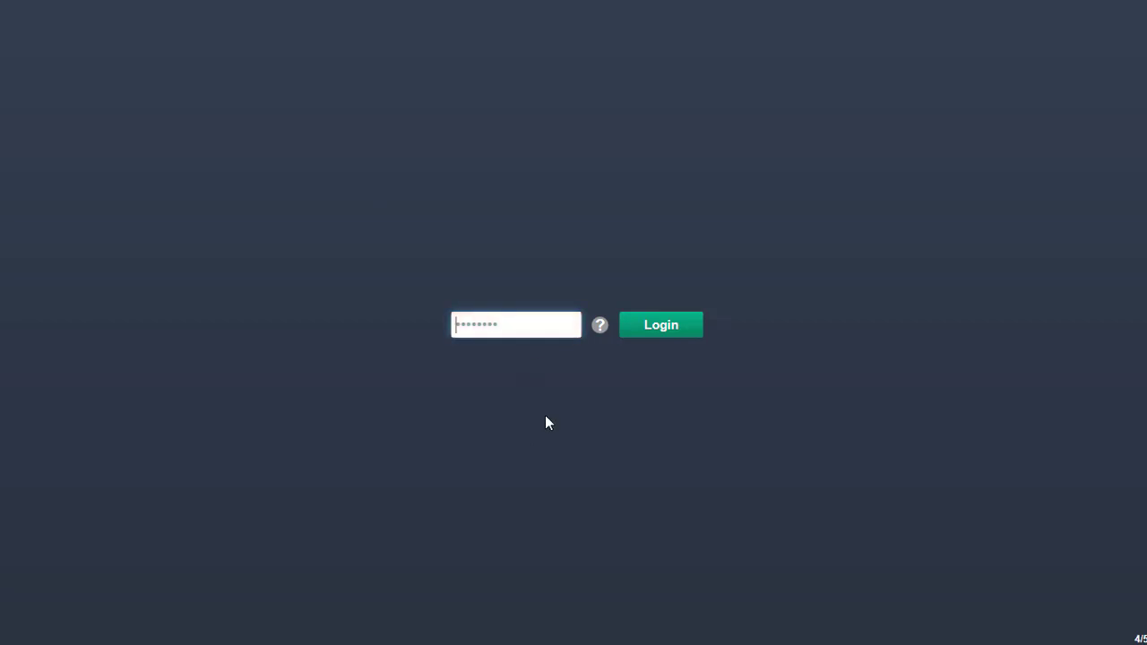
pyautogui.click(562, 403)
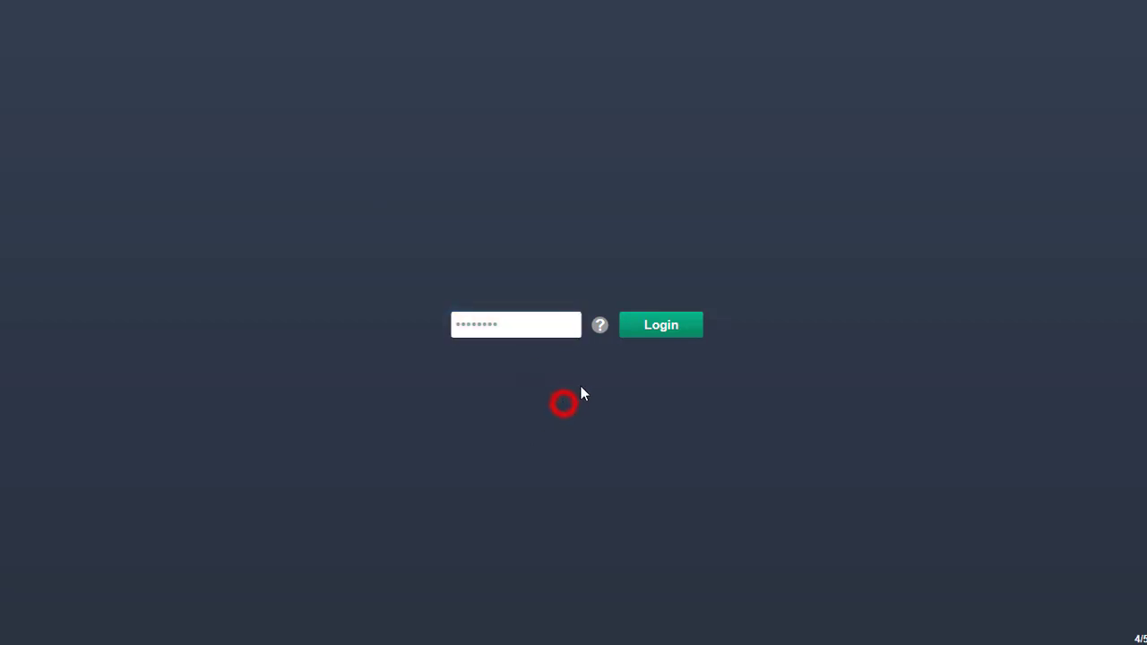
# Reveal the password hint 'abcd', dismiss it, and close the lock window
pyautogui.click(600, 327)
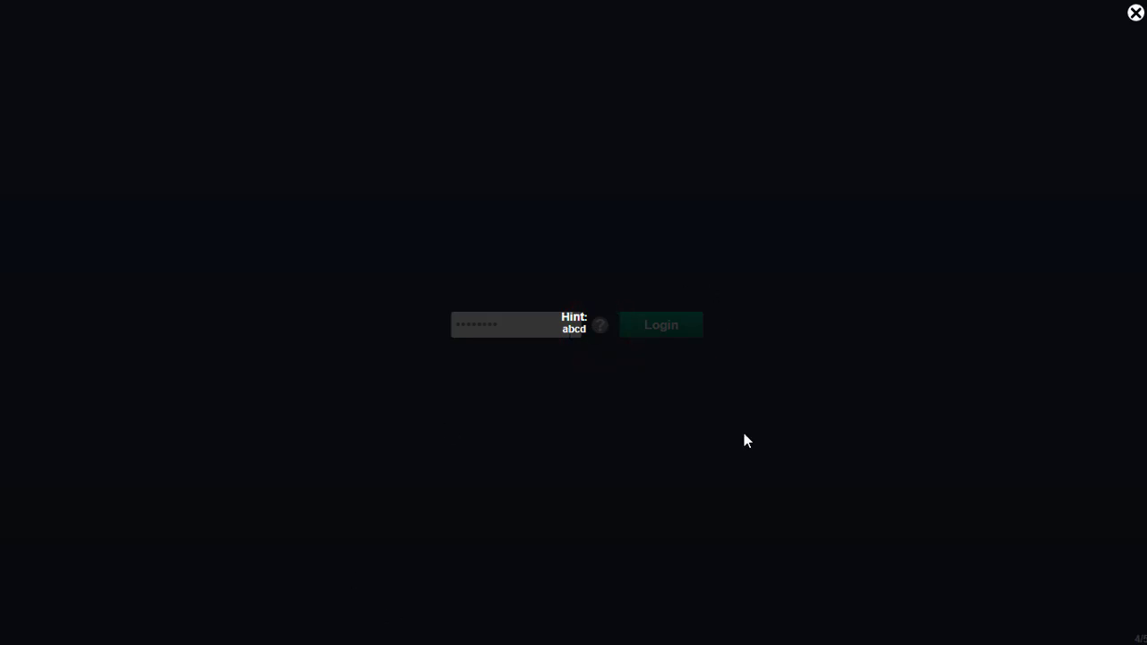
pyautogui.click(1136, 13)
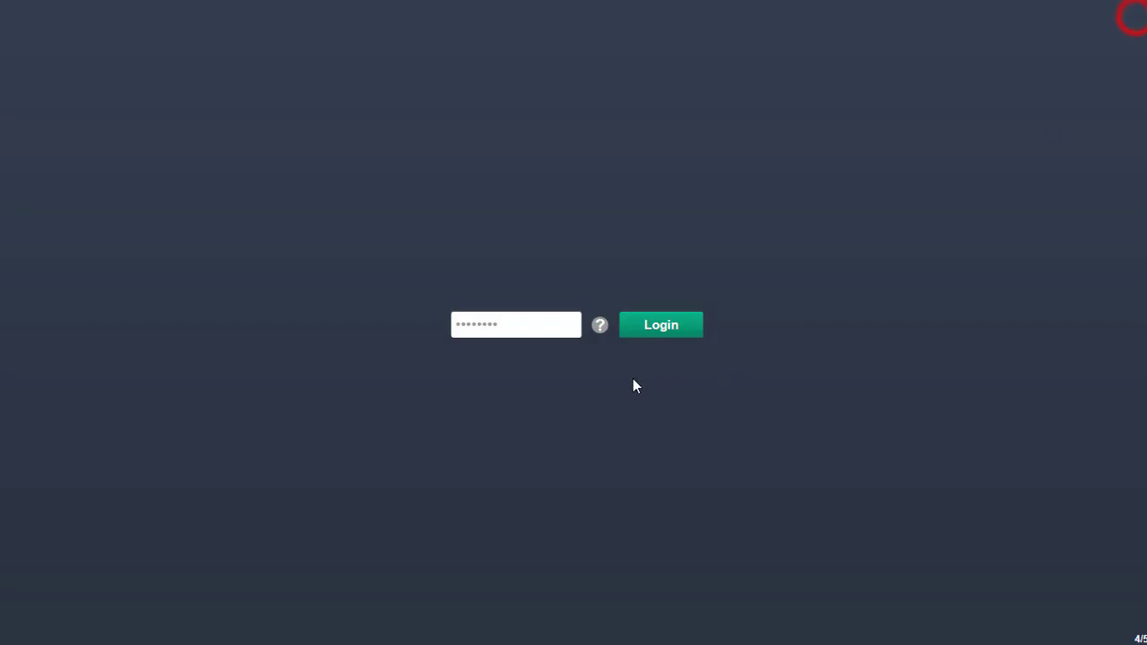
pyautogui.click(613, 389)
pyautogui.press('Return')
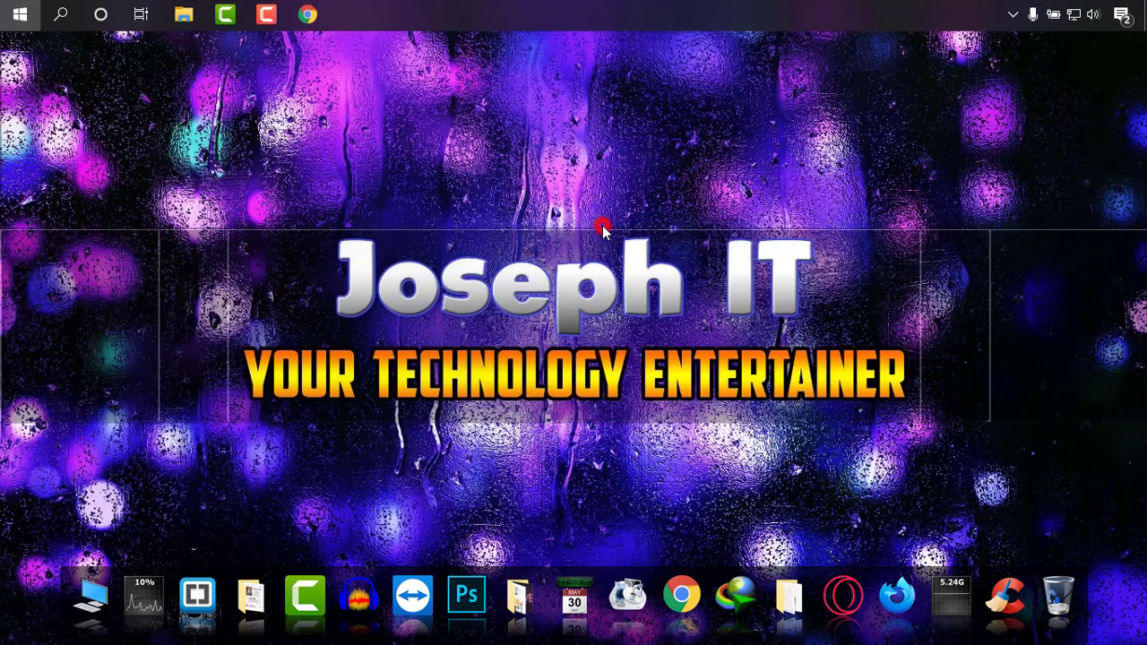